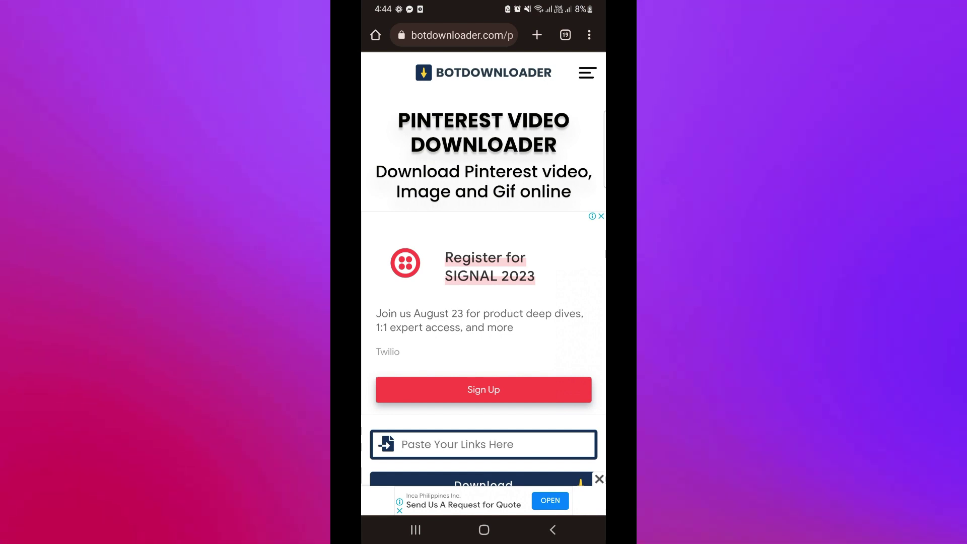
scroll(483, 302, down, 3)
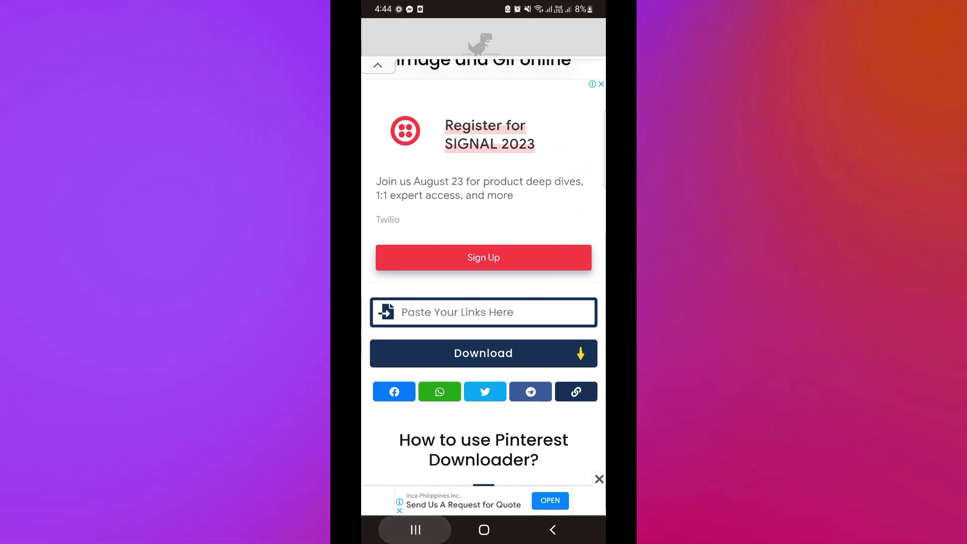
Switch from Recent apps to the Pinterest app showing its home feed.
click(415, 529)
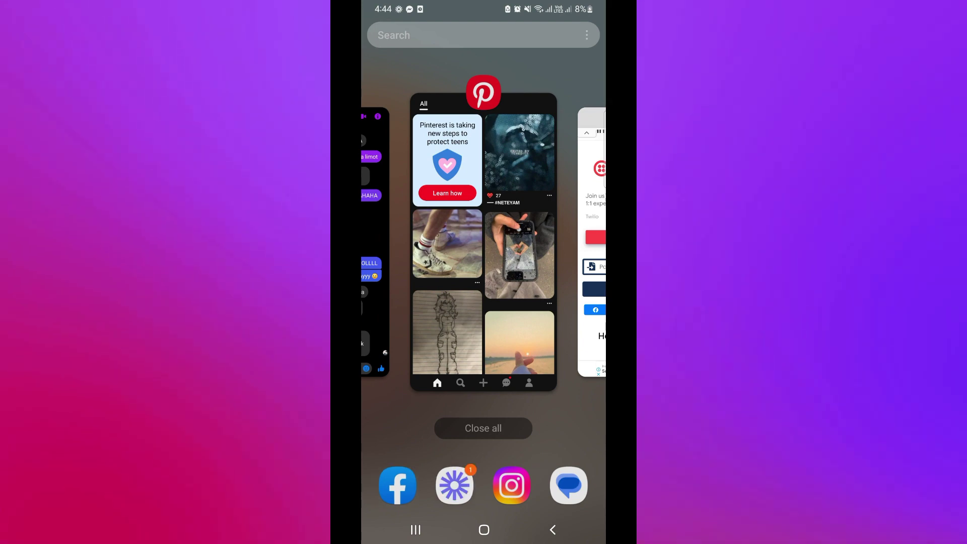
click(483, 242)
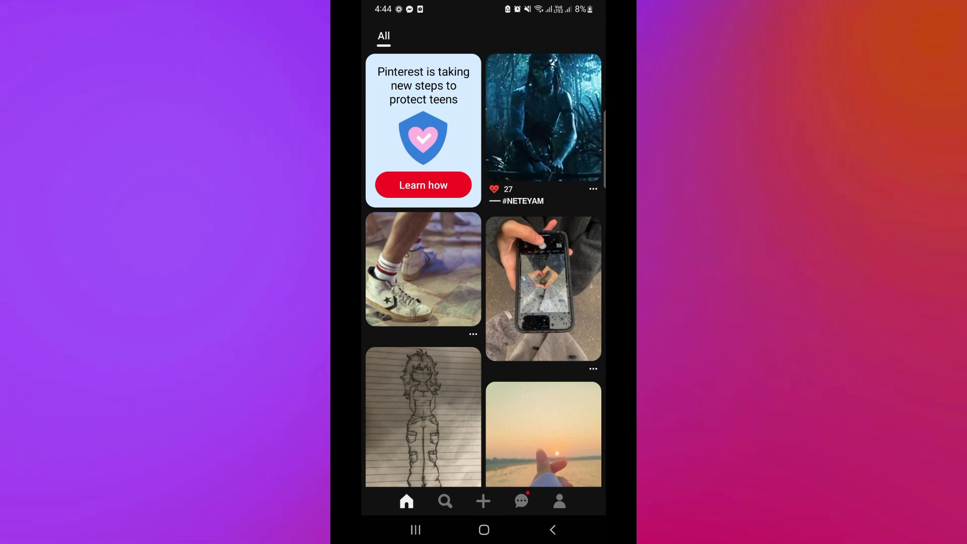
Copy the #NETEYAM video pin's link from its options menu.
click(543, 117)
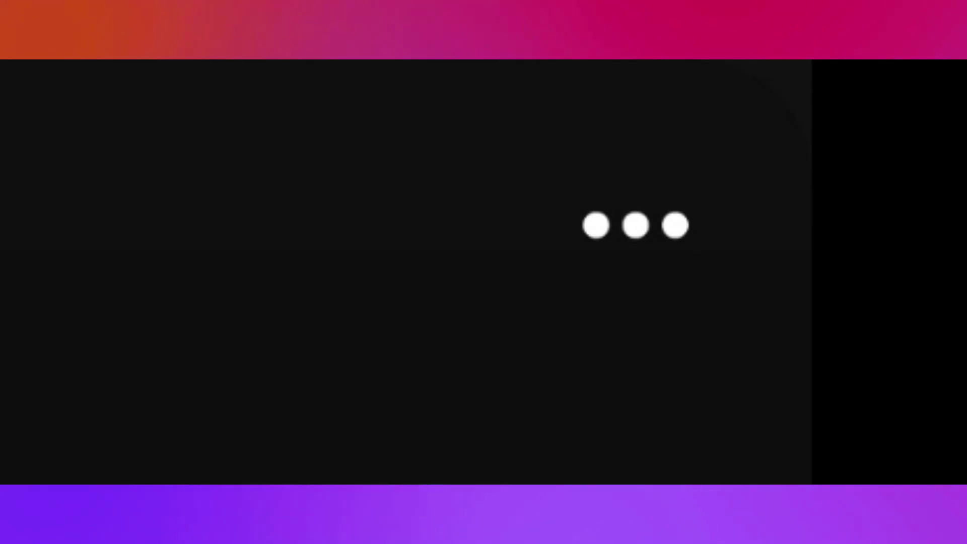
click(582, 41)
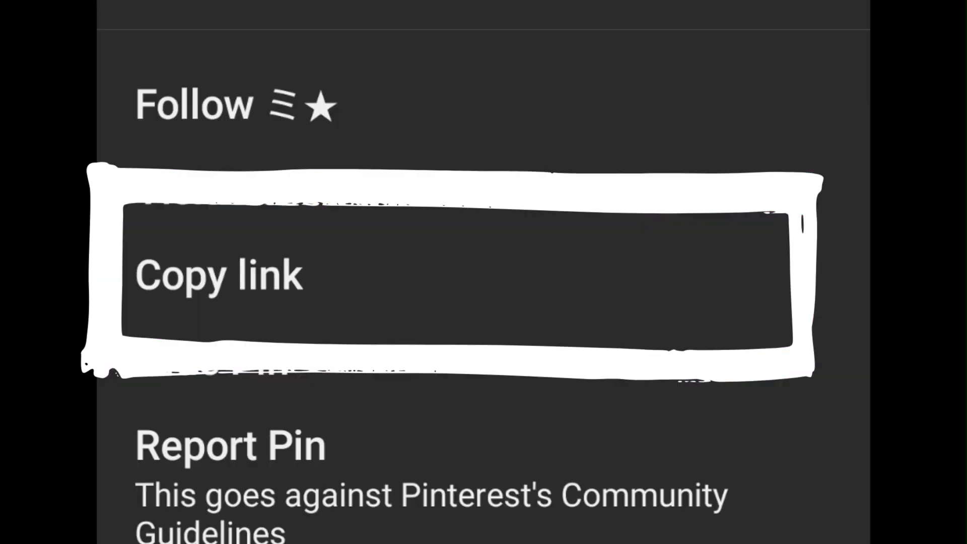
click(399, 398)
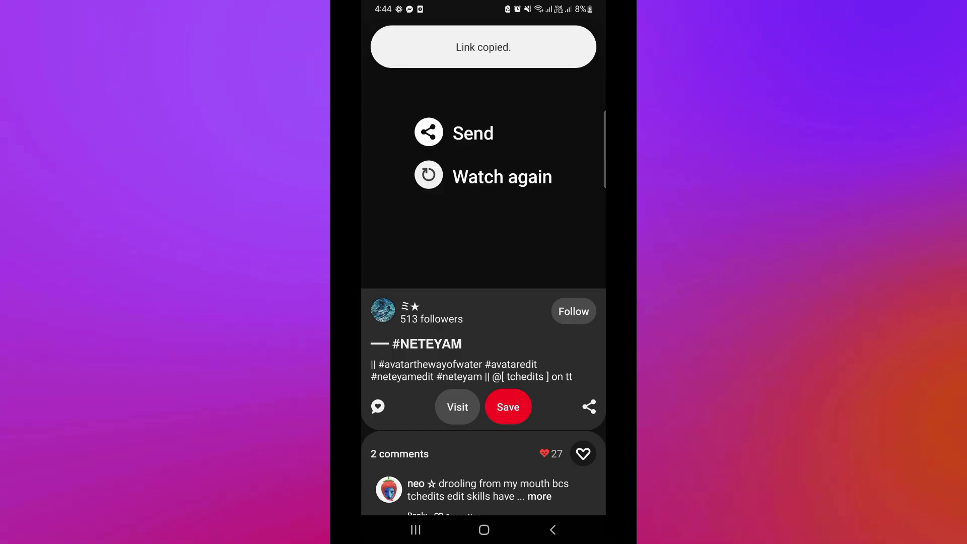
Return to Chrome and paste the pin.it link so BotDownloader fetches the video.
click(414, 529)
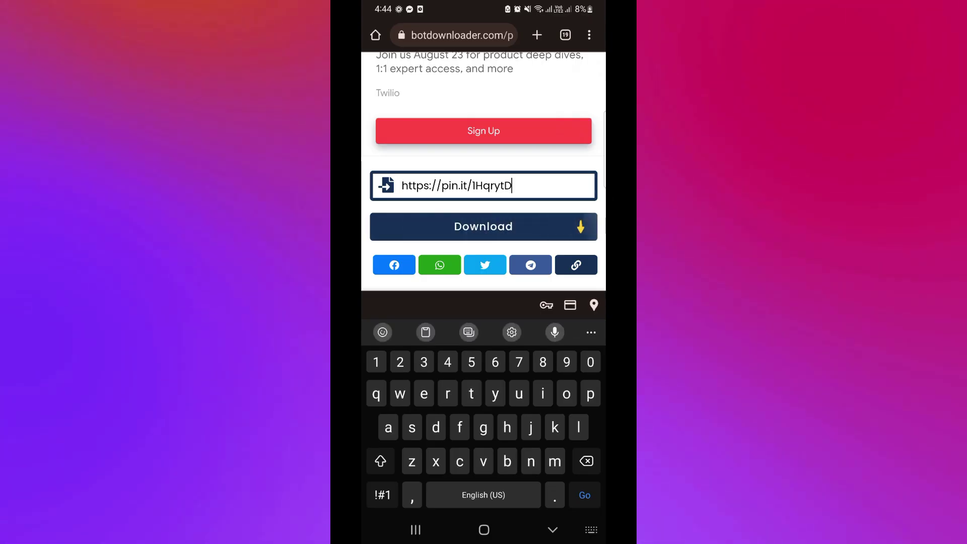
click(484, 227)
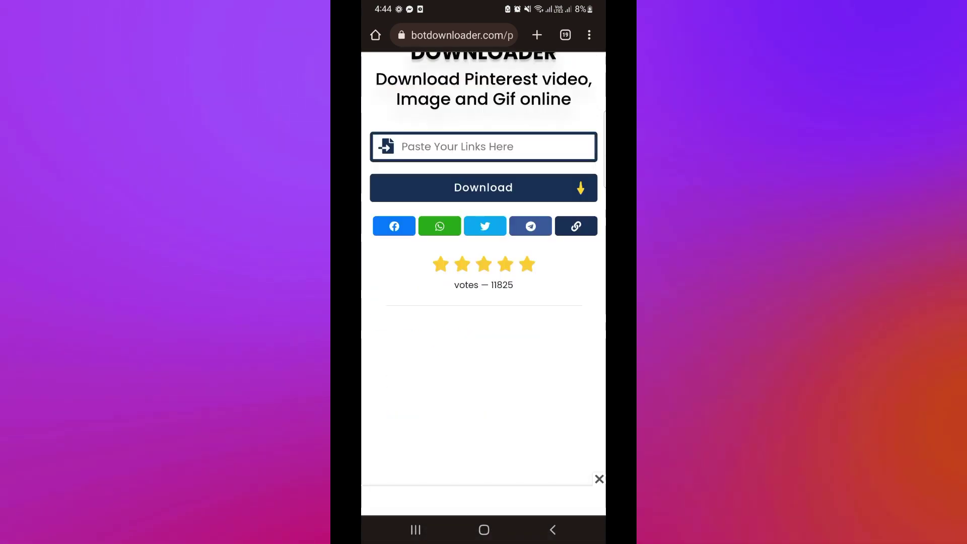
scroll(483, 302, down, 1)
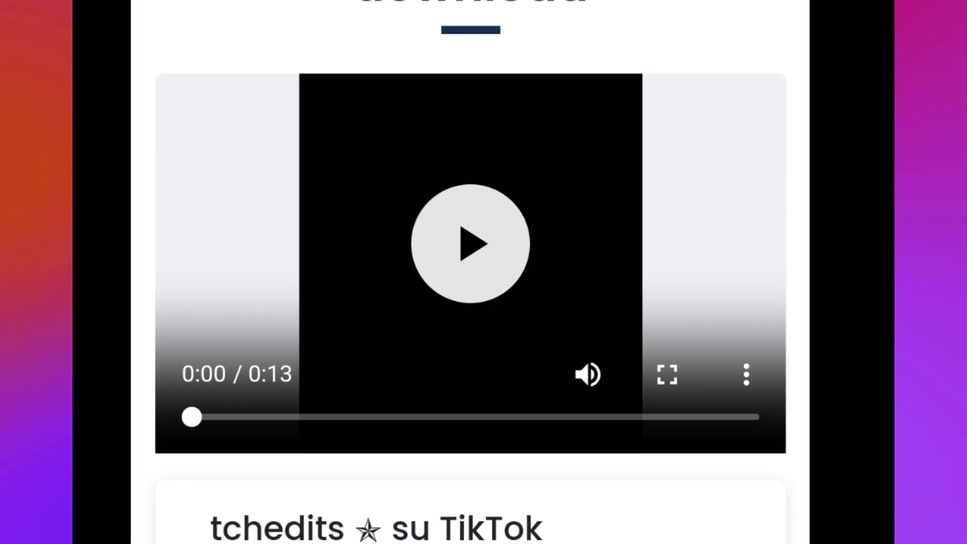
Download the 13-second video to the phone from the player's options menu.
click(583, 408)
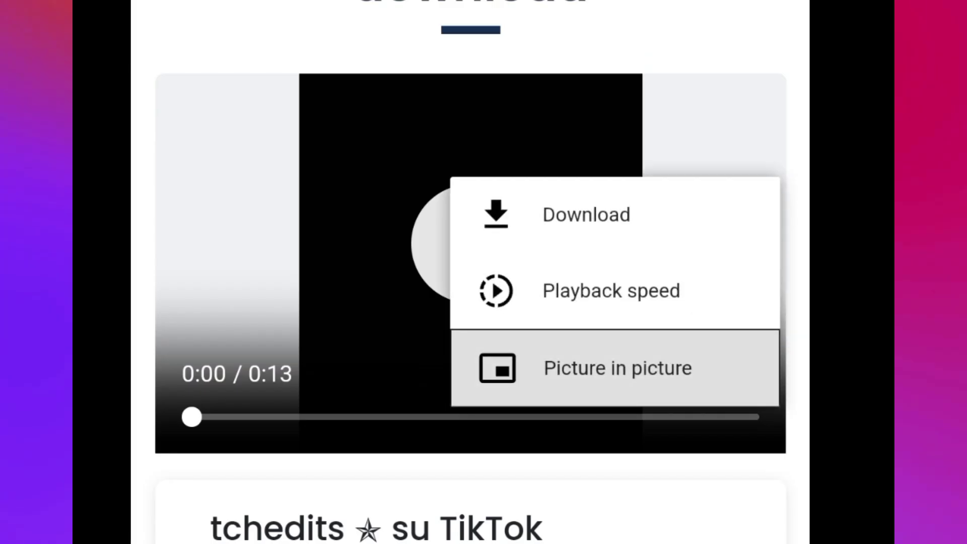
click(586, 215)
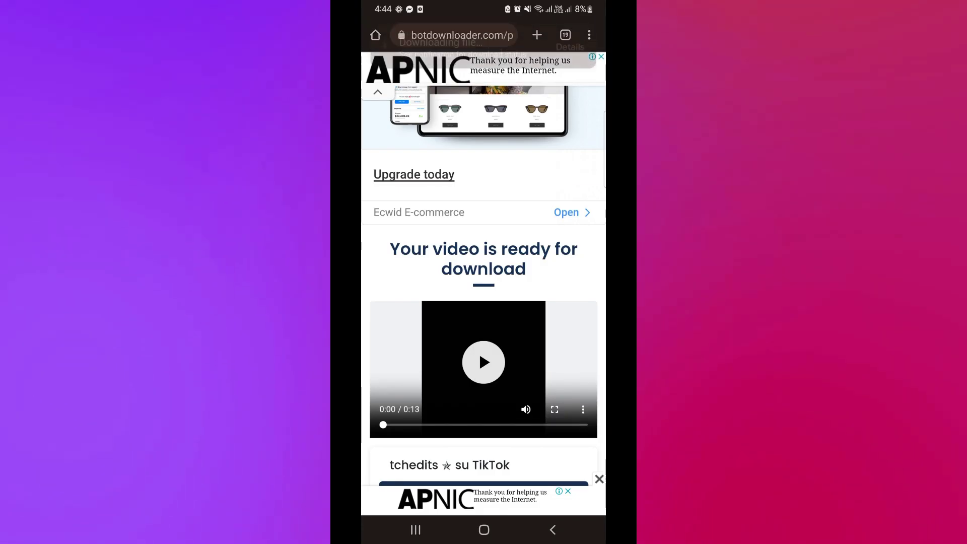